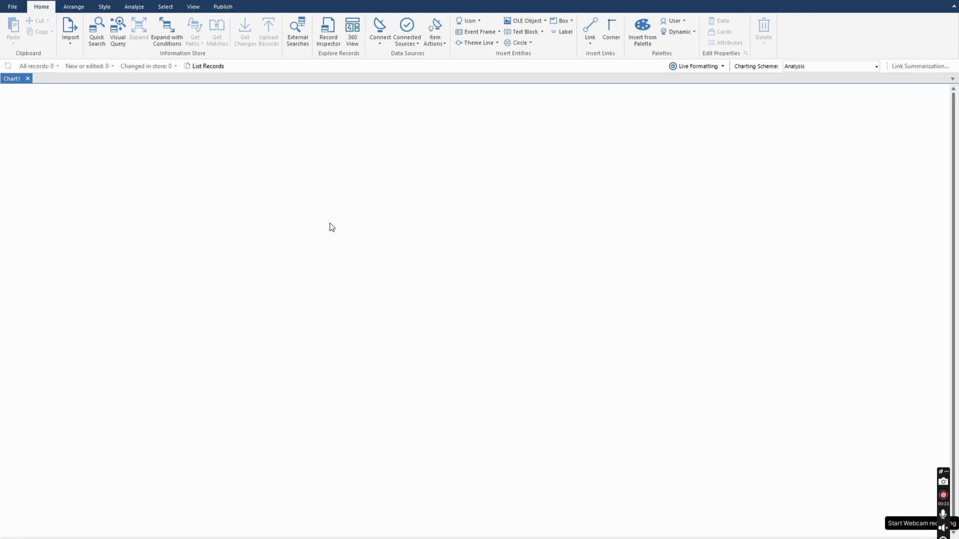
Step: Show the External Searches queries and find the KvK Connector's 'Search companies in the Dutch Chamber of Commerce'
click(300, 35)
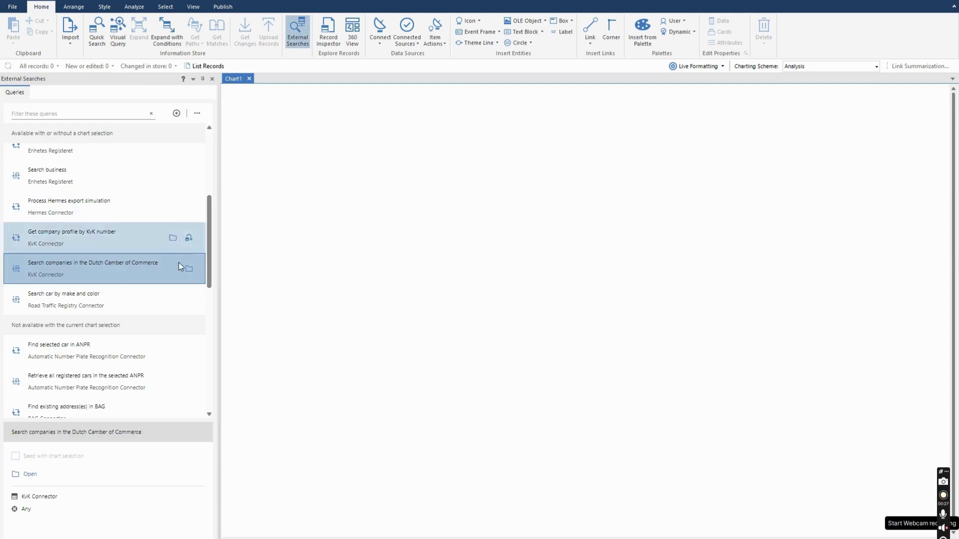
scroll(169, 294, up, 4)
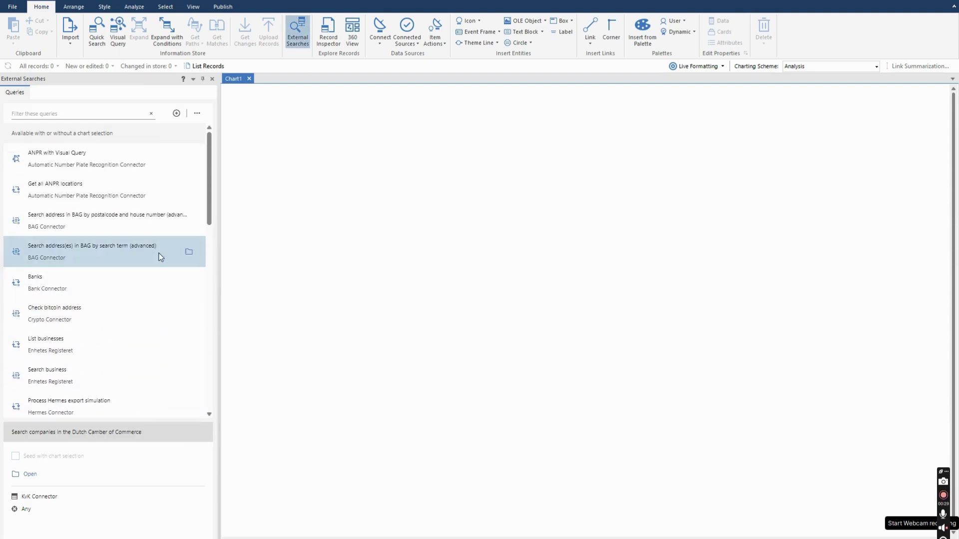
scroll(161, 257, down, 2)
scroll(161, 257, down, 3)
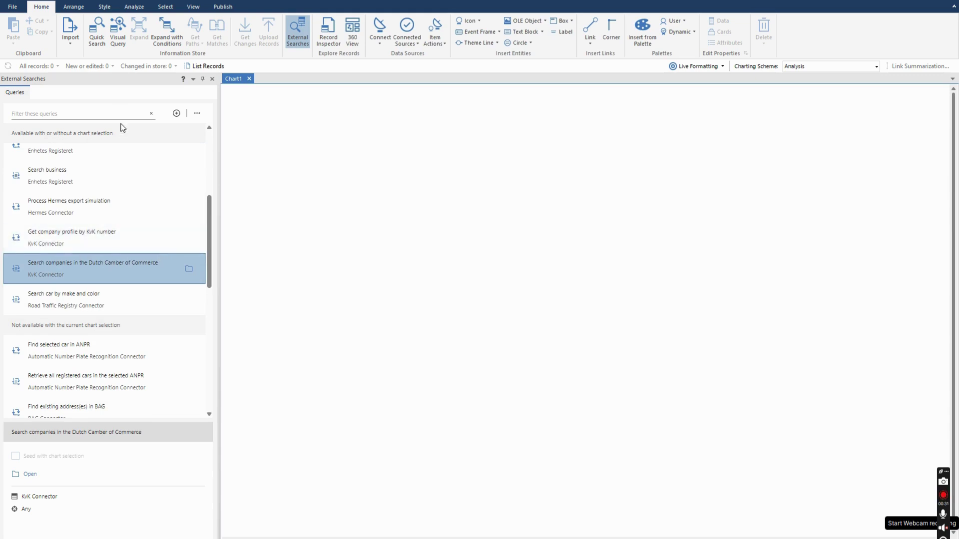
scroll(133, 243, up, 1)
scroll(134, 243, up, 6)
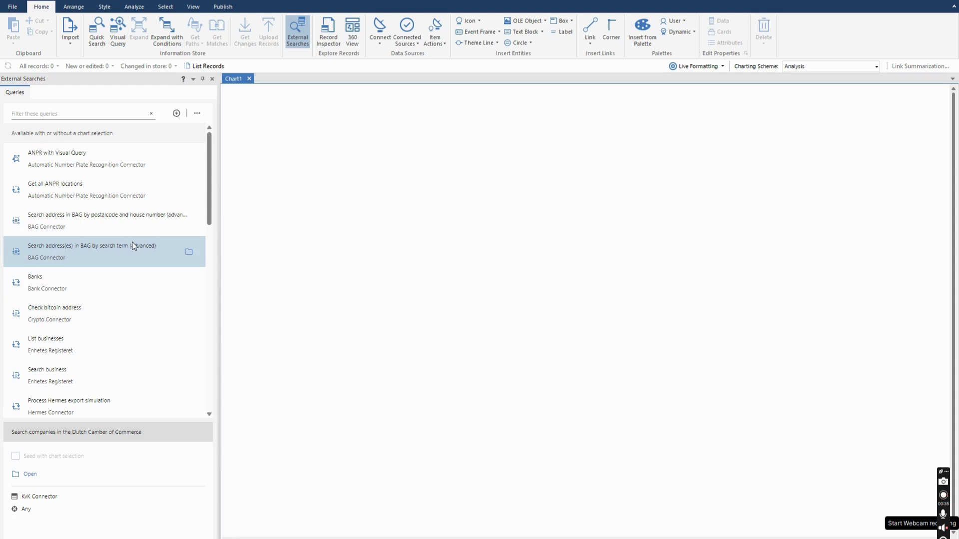
scroll(133, 246, down, 5)
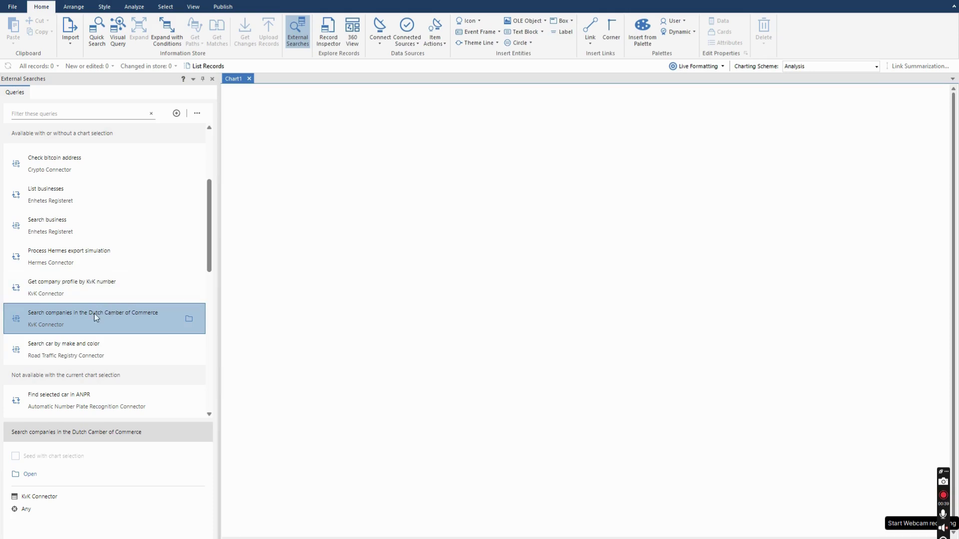
Step: Run the KvK company search with Name 'donald', returning two establishments, a legal entity and two links
click(181, 314)
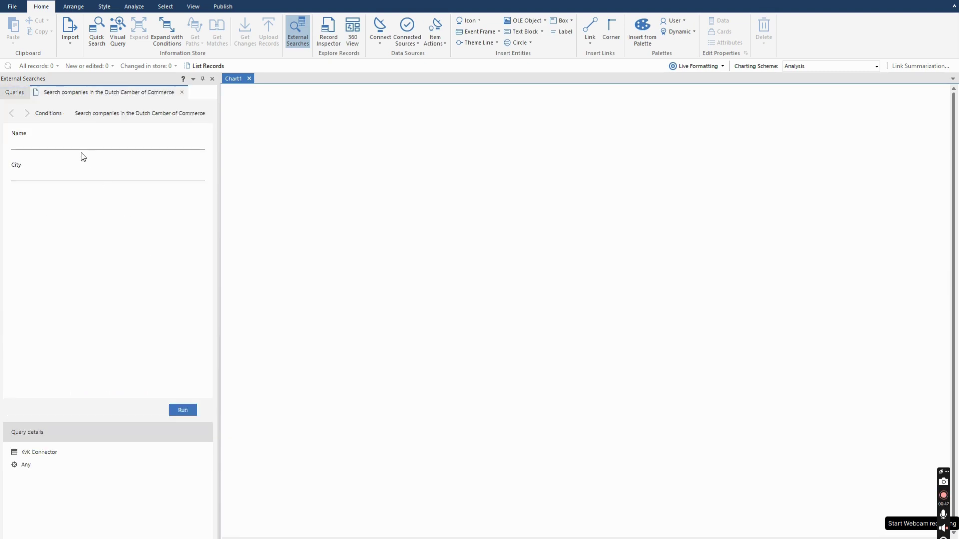
click(49, 143)
text(donald)
key(Return)
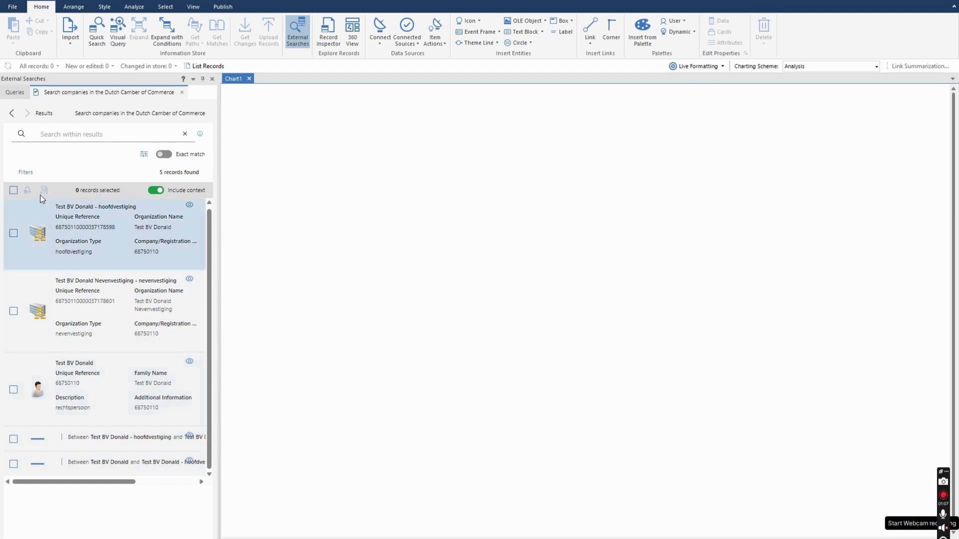
Step: Copy all 5 results to Chart1, with Test BV Donald above its hoofdvestiging and nevenvestiging side by side
click(13, 191)
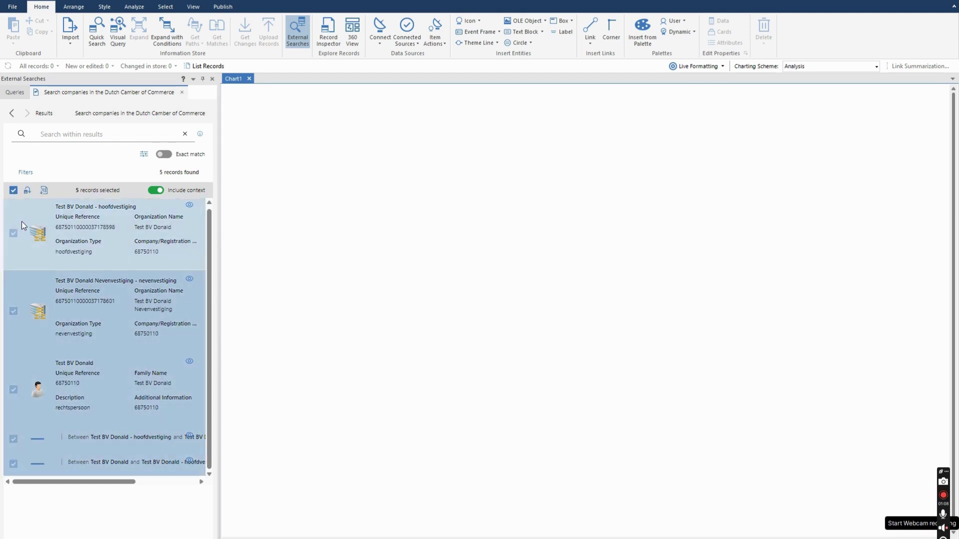
click(28, 190)
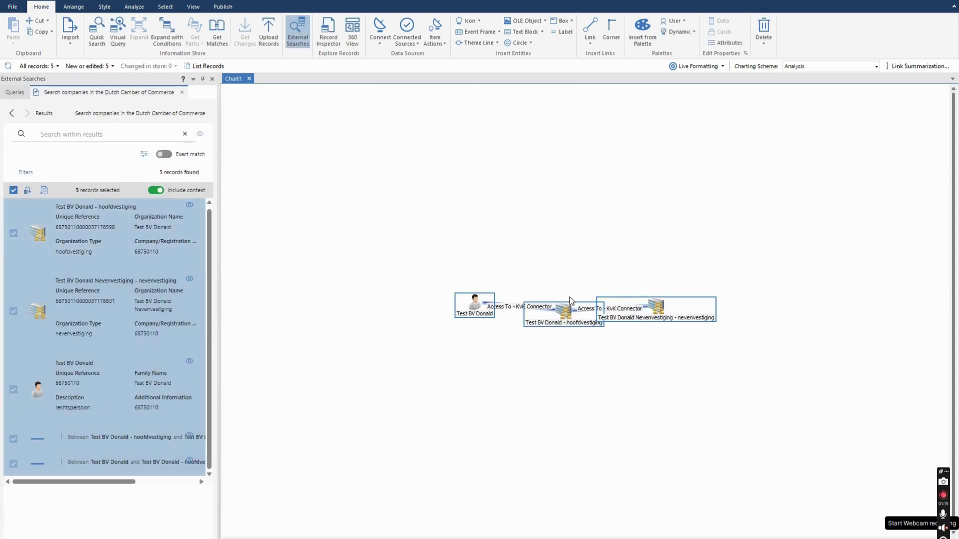
drag(474, 301, 472, 189)
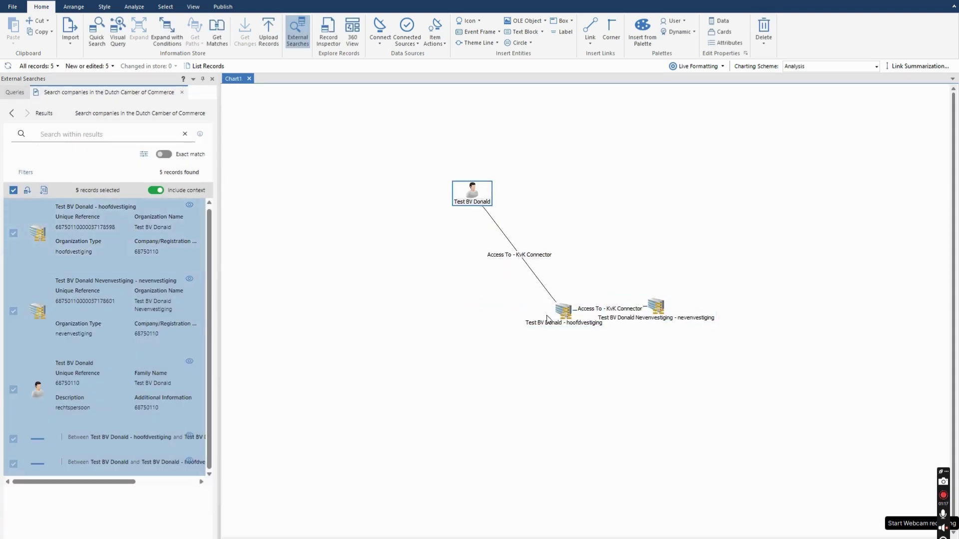
drag(558, 318, 479, 316)
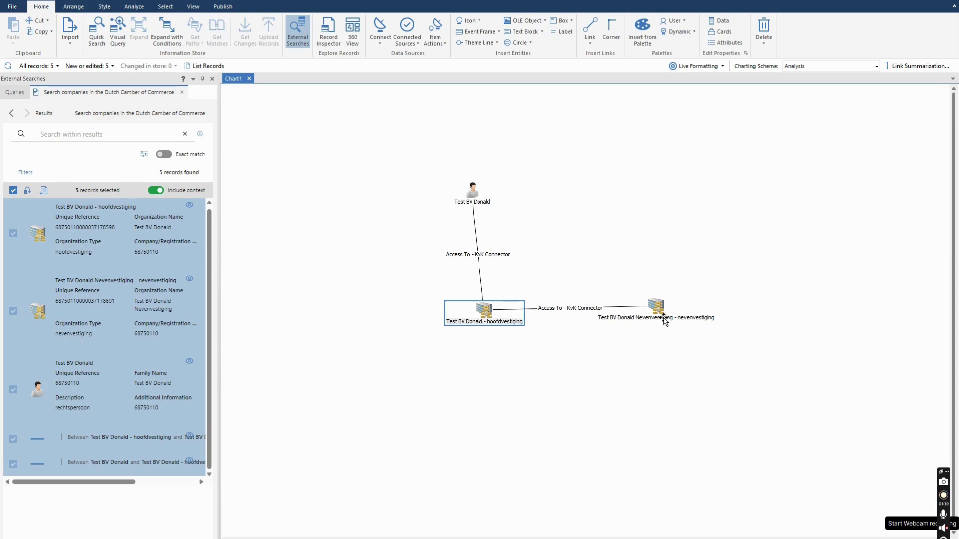
drag(660, 311, 665, 315)
drag(478, 316, 467, 316)
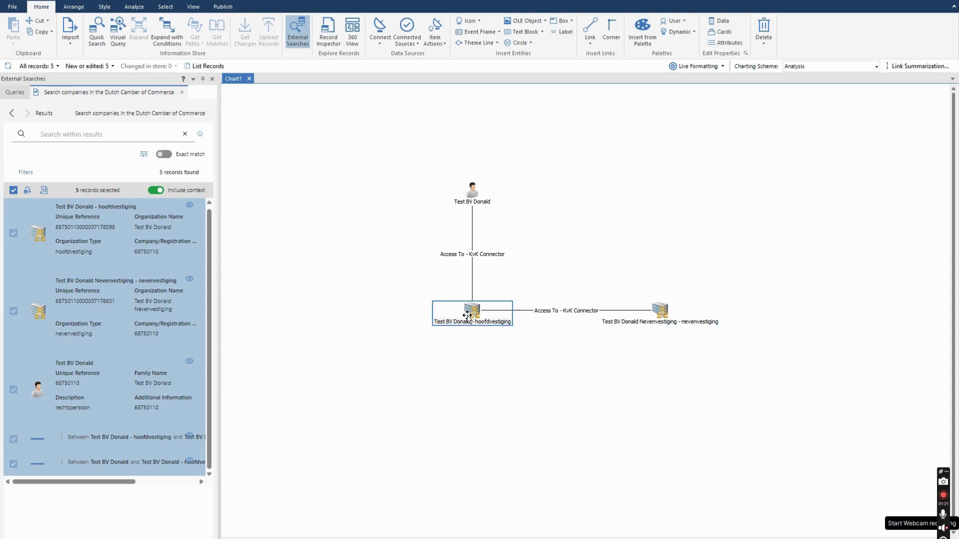
Step: Select the whole chart and add results from 'Get company profile by KvK number', making 13 records
click(184, 95)
drag(761, 170, 420, 367)
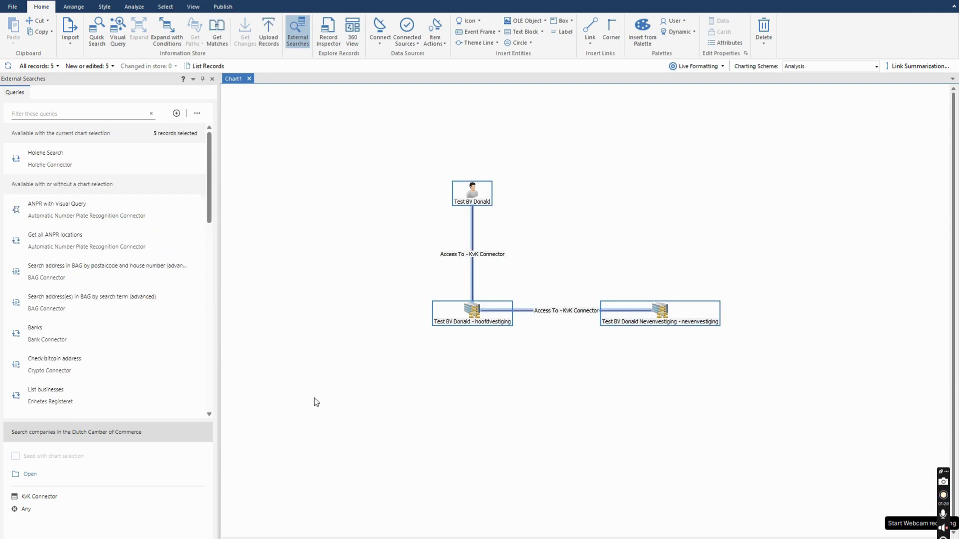
scroll(140, 369, down, 6)
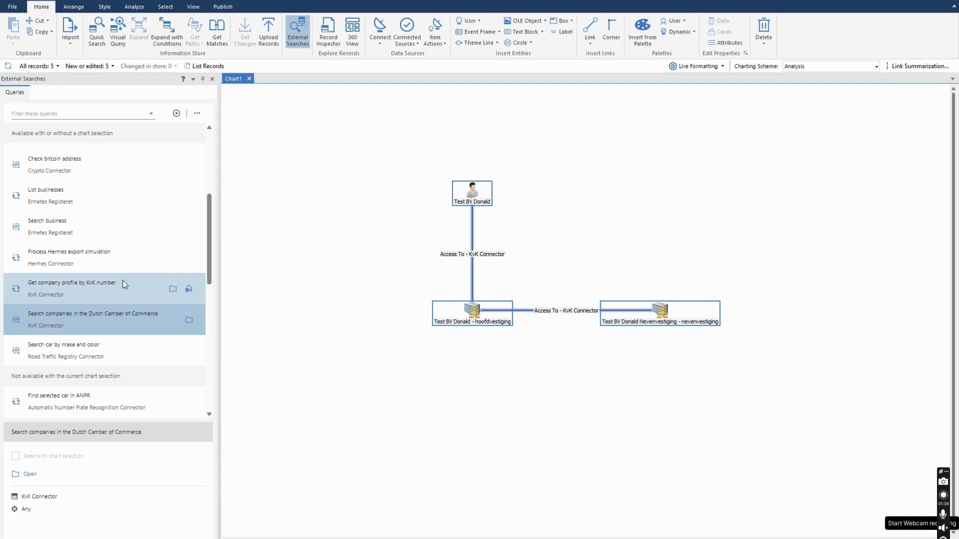
click(189, 290)
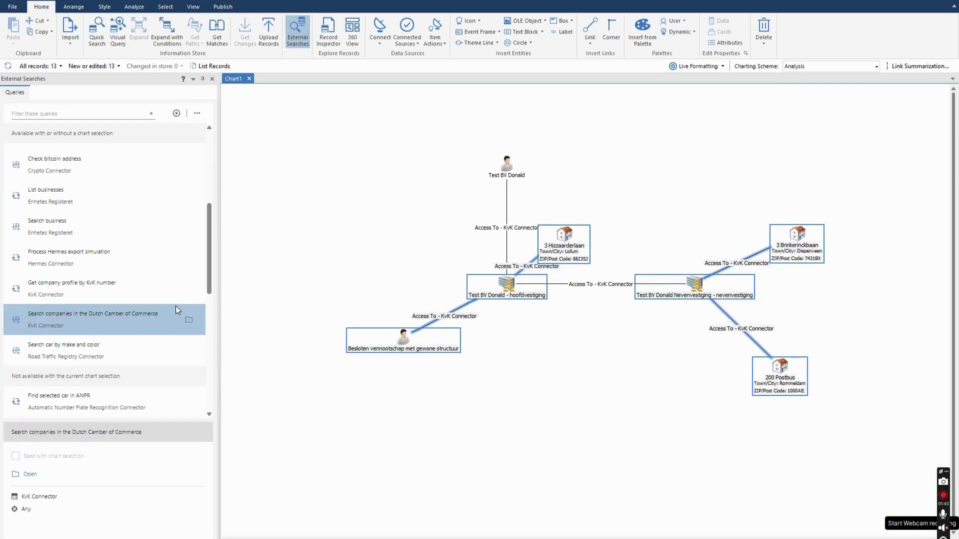
Step: Arrange 3 Hizzaarderlaan, 3 Brinkerinckbaan, 200 Postbus, Test BV Donald and Besloten vennootschap, then select all items
click(605, 212)
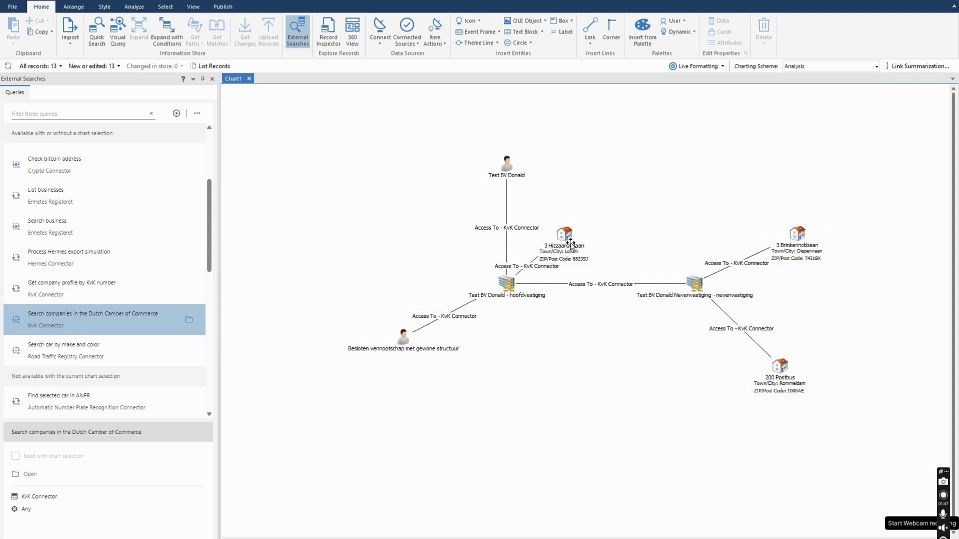
drag(570, 244, 625, 215)
drag(790, 235, 750, 205)
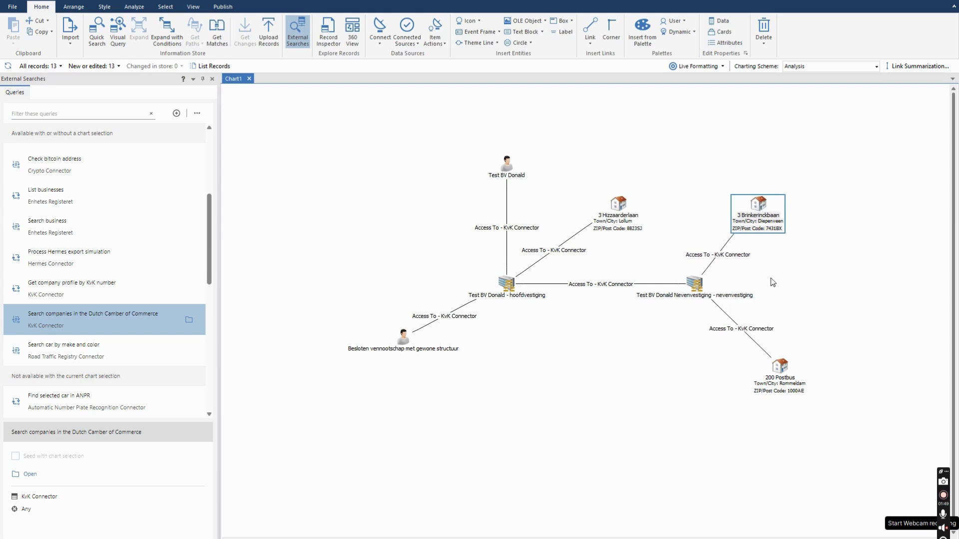
drag(782, 379, 747, 384)
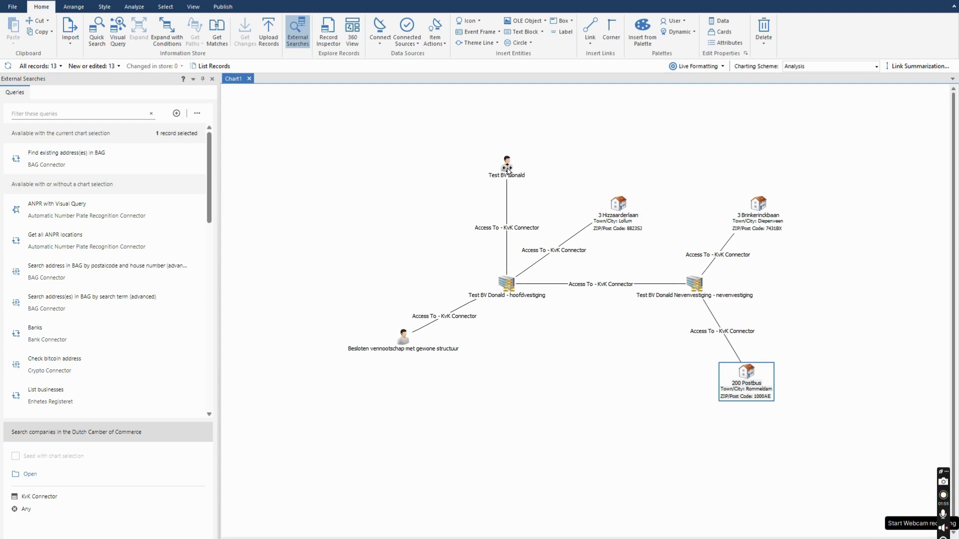
drag(507, 169, 410, 211)
drag(403, 338, 410, 319)
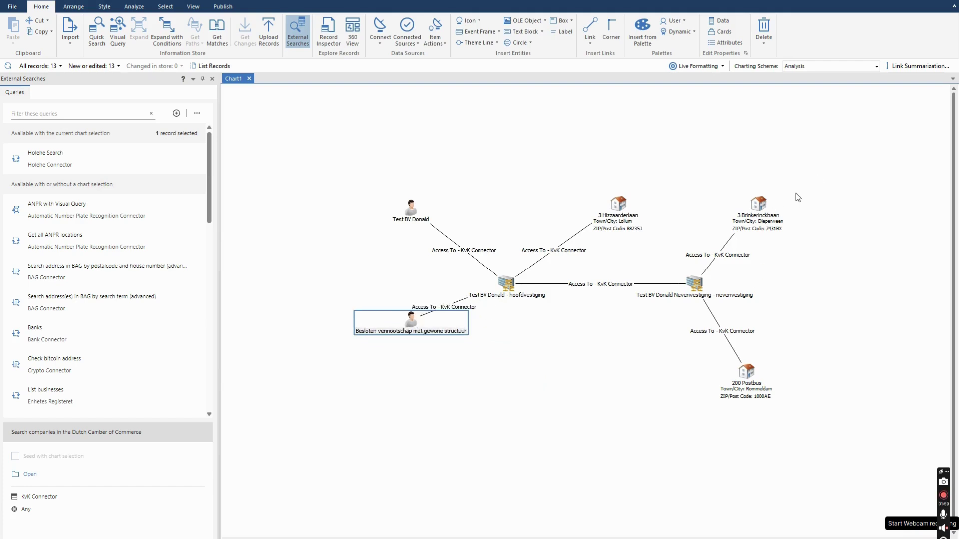
drag(859, 127, 297, 471)
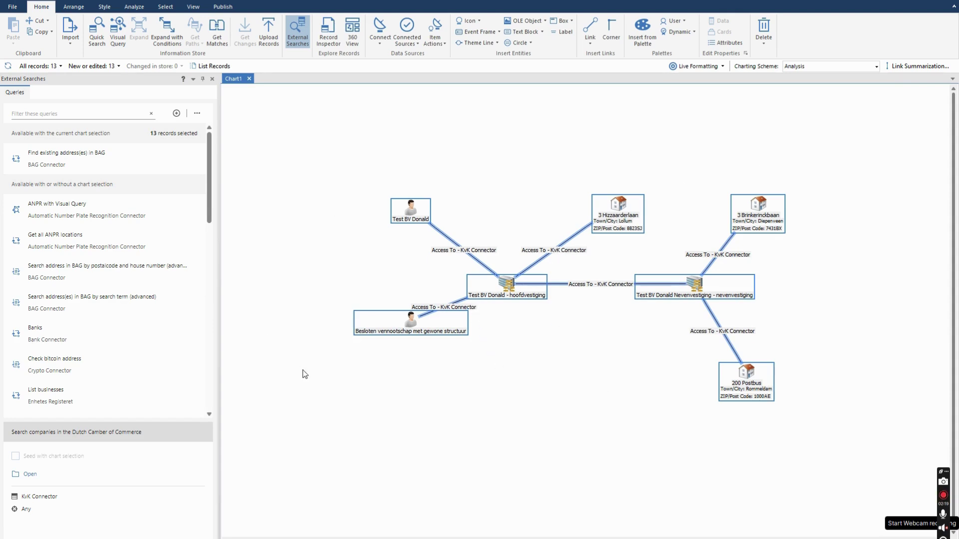
Step: Run 'Find existing address(es) in BAG' on the selection and copy both geocoded addresses to the chart
click(125, 166)
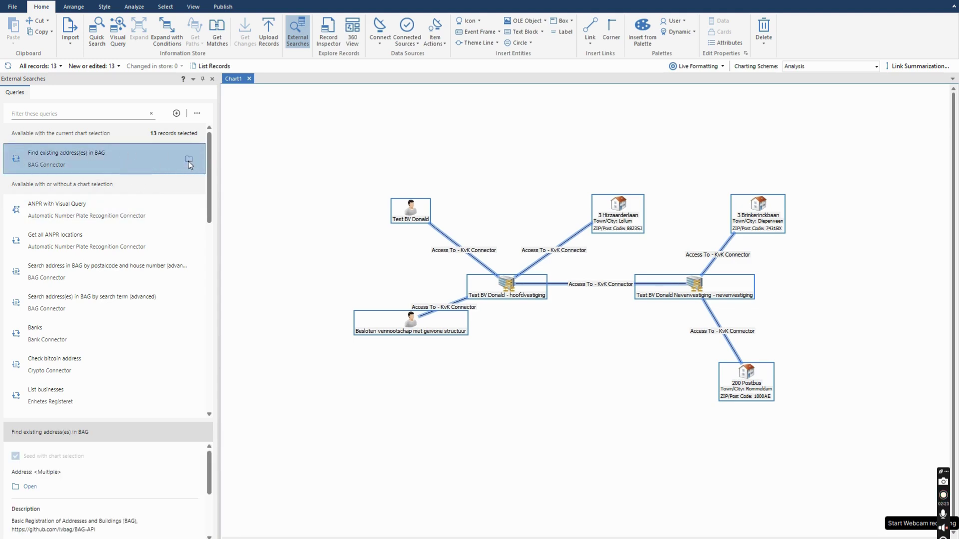
click(174, 243)
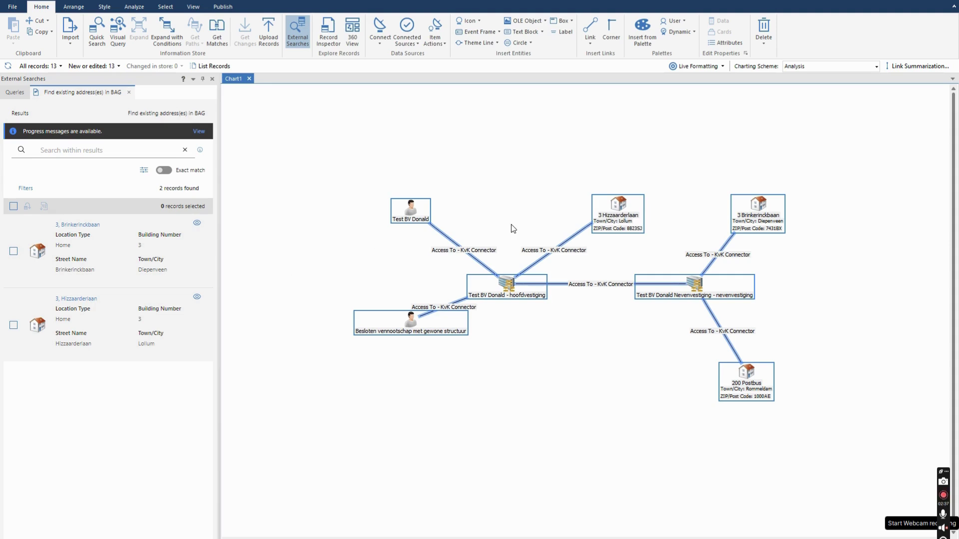
click(13, 206)
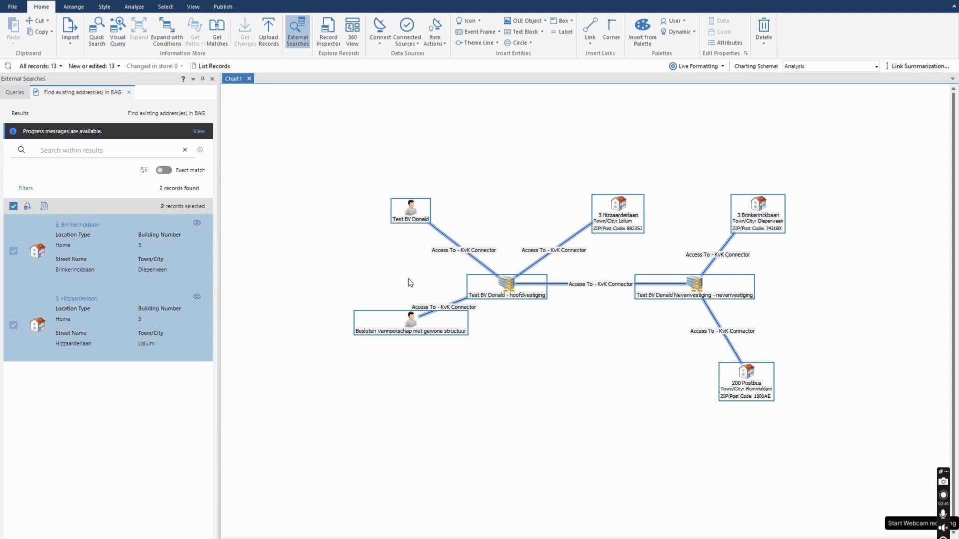
click(29, 205)
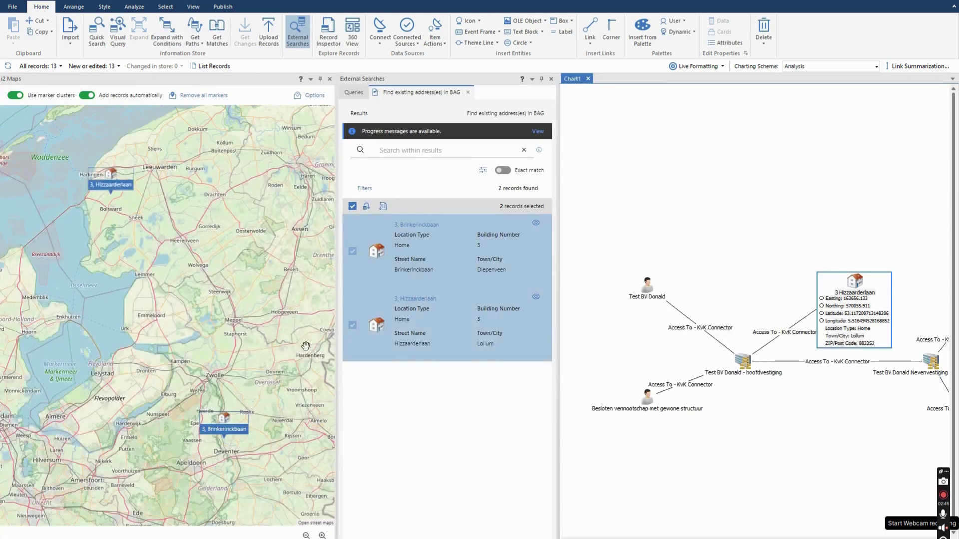
Step: Hide the External Searches pane and zoom into Chart1 beside the i2 Maps markers
click(551, 79)
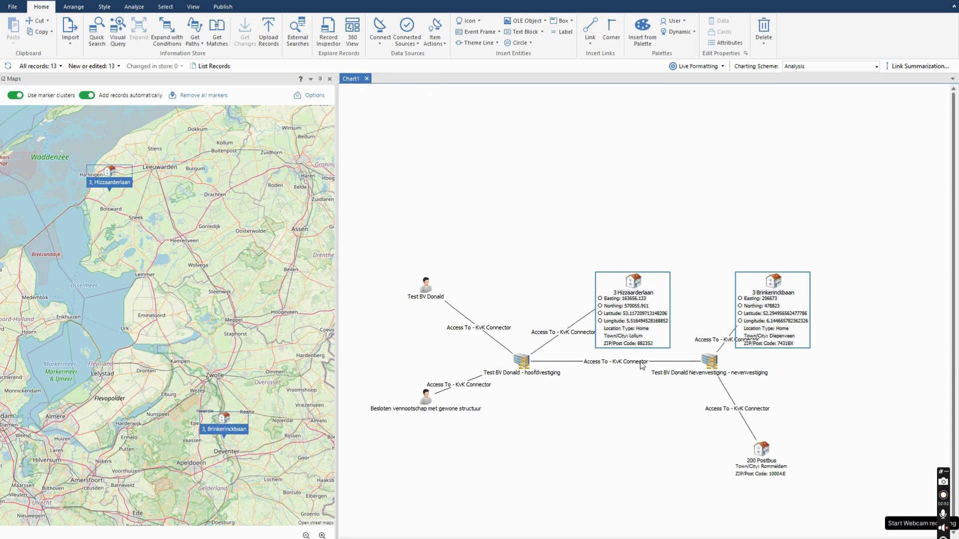
scroll(784, 334, up, 3)
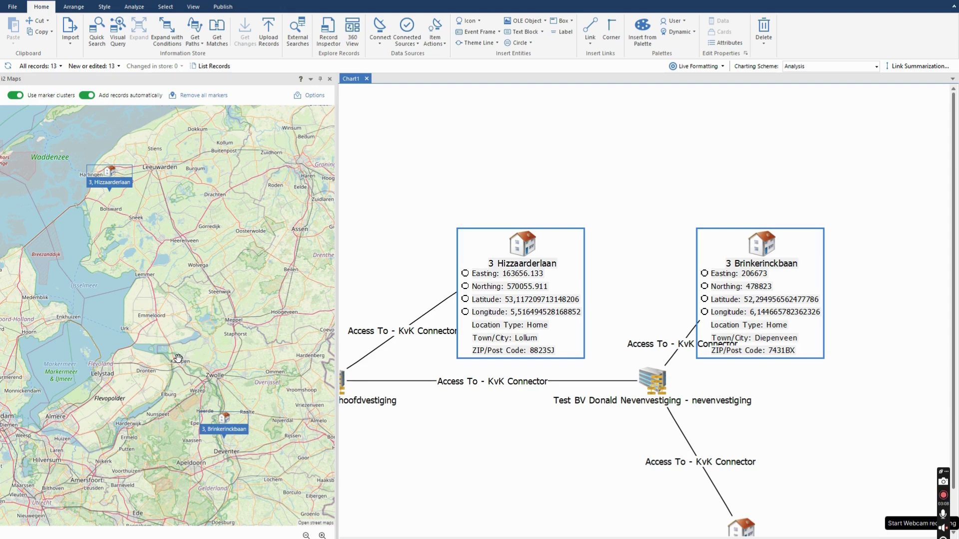
click(612, 275)
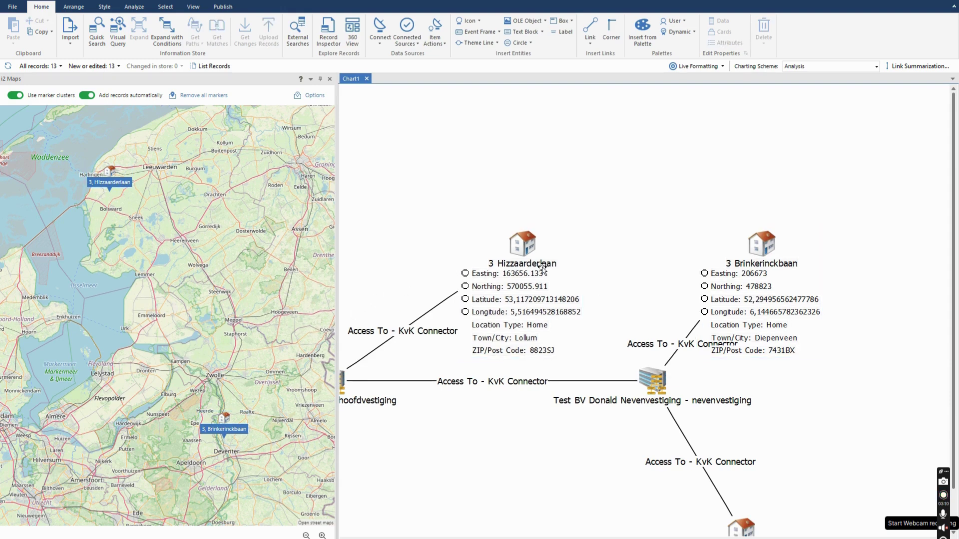
click(525, 276)
click(749, 267)
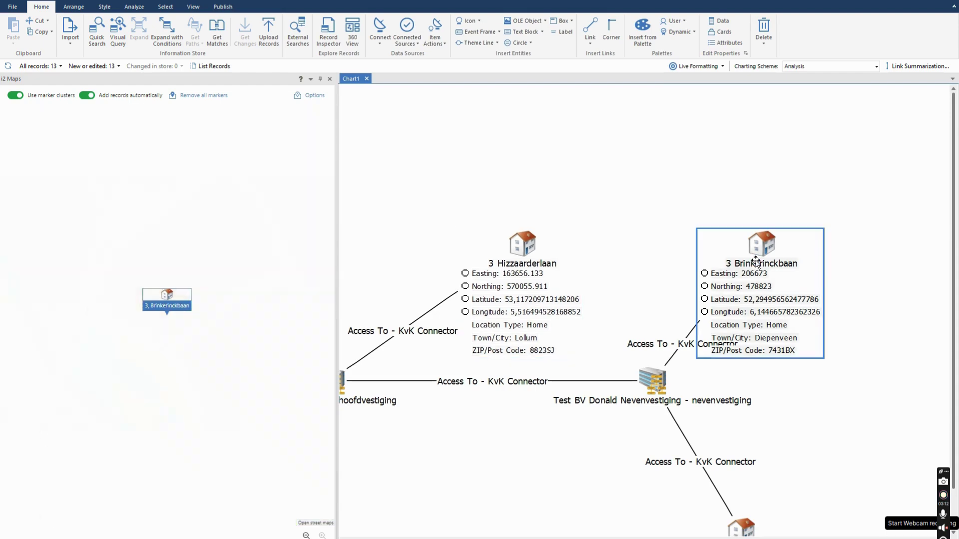
drag(851, 177, 364, 427)
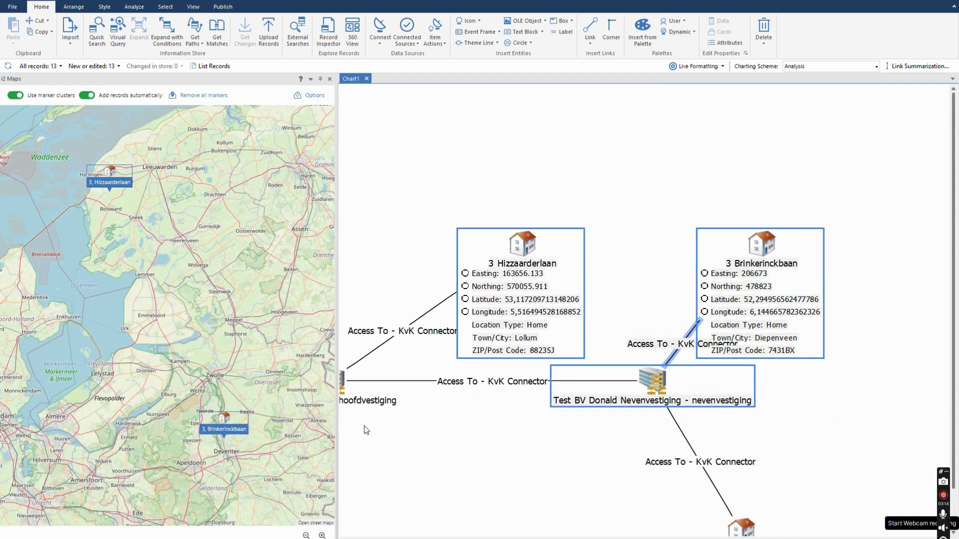
click(487, 433)
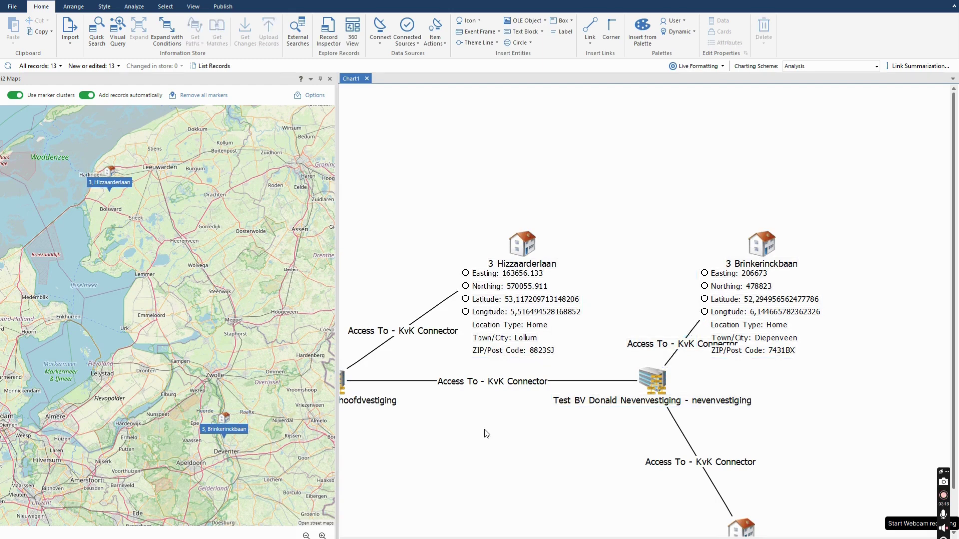